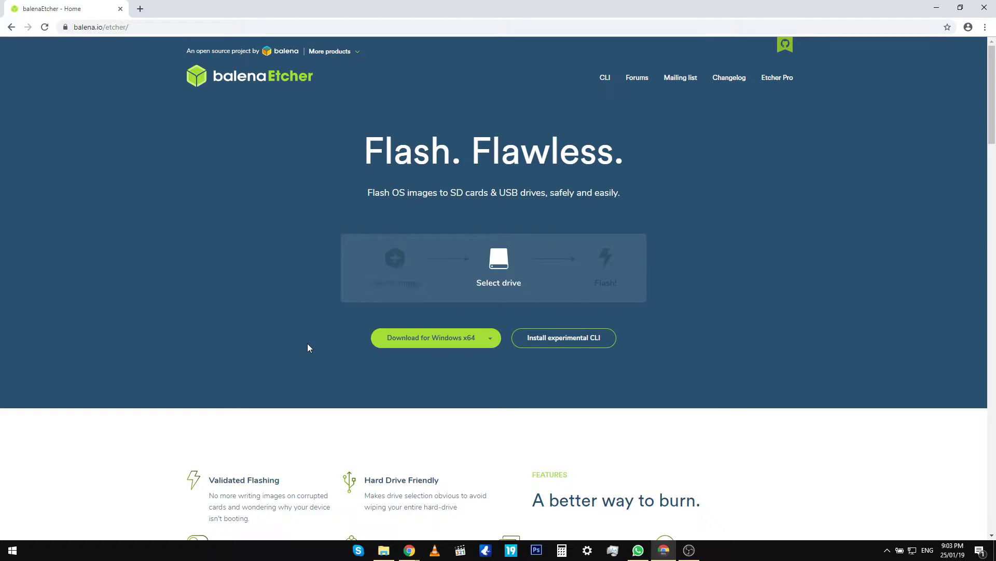
# Download balenaEtcher for Windows x64 and the 64-bit Notepad++ installer, then scroll to the motionEyeOS image links
pyautogui.click(455, 345)
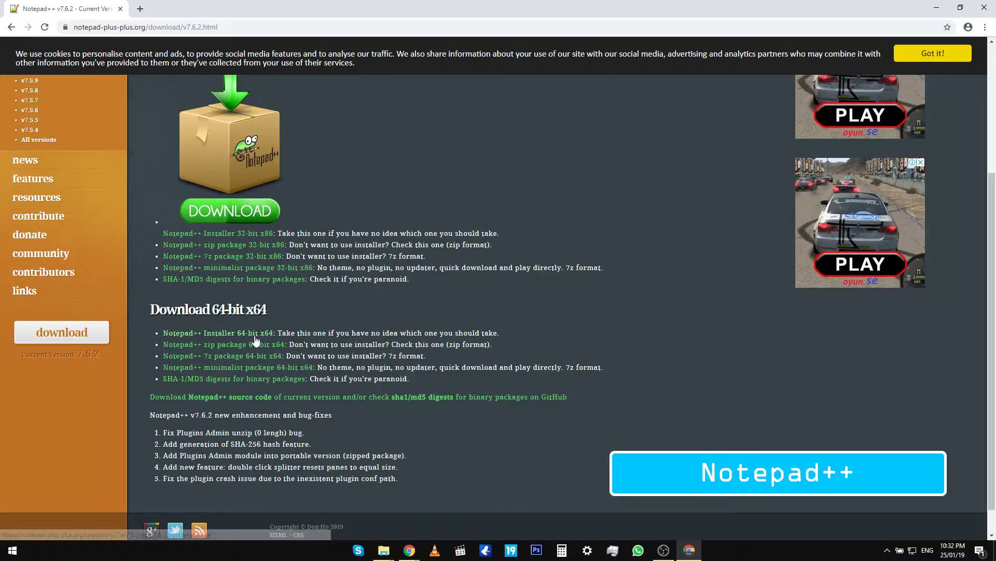
pyautogui.click(256, 337)
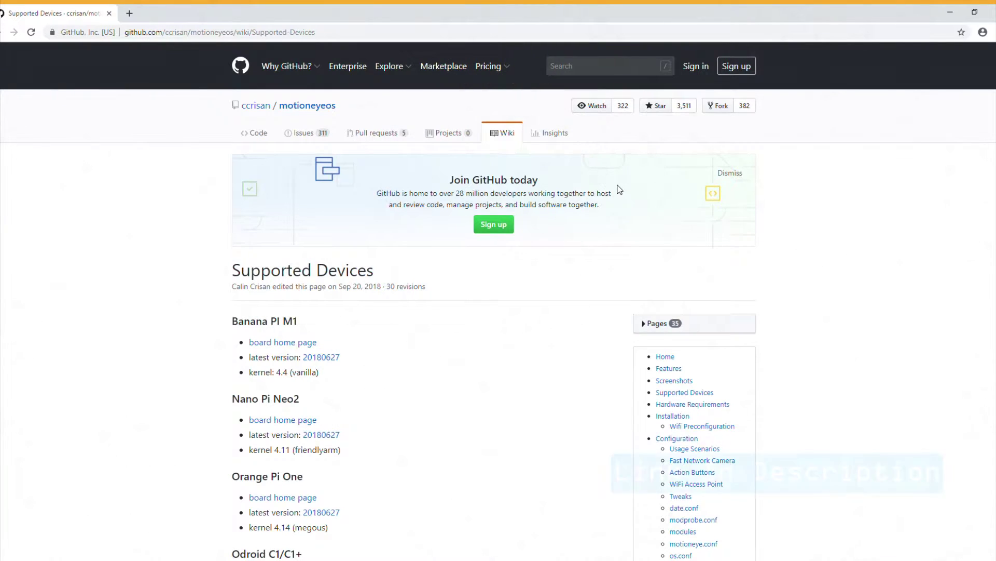
pyautogui.scroll(-5, 619, 189)
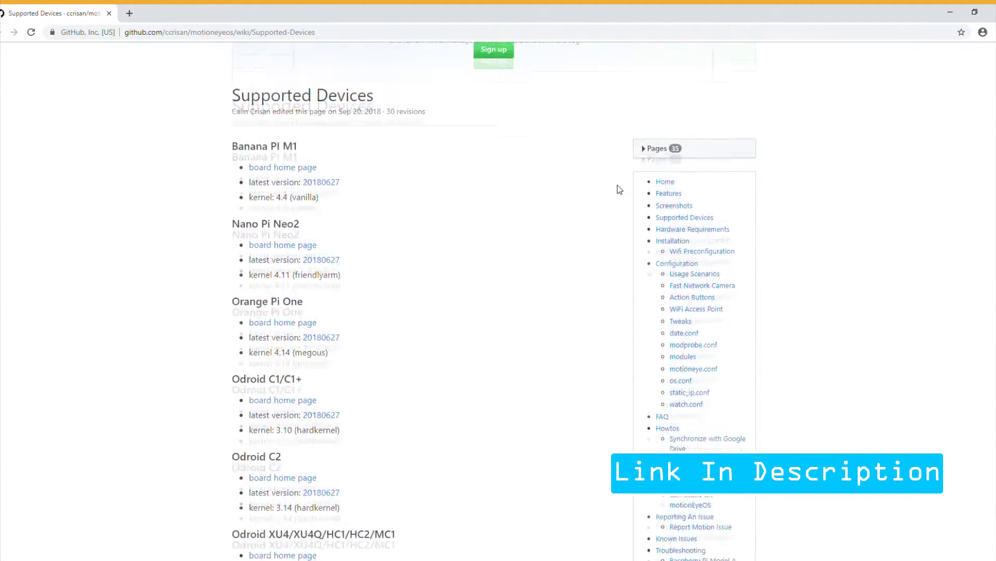
pyautogui.scroll(-4, 619, 190)
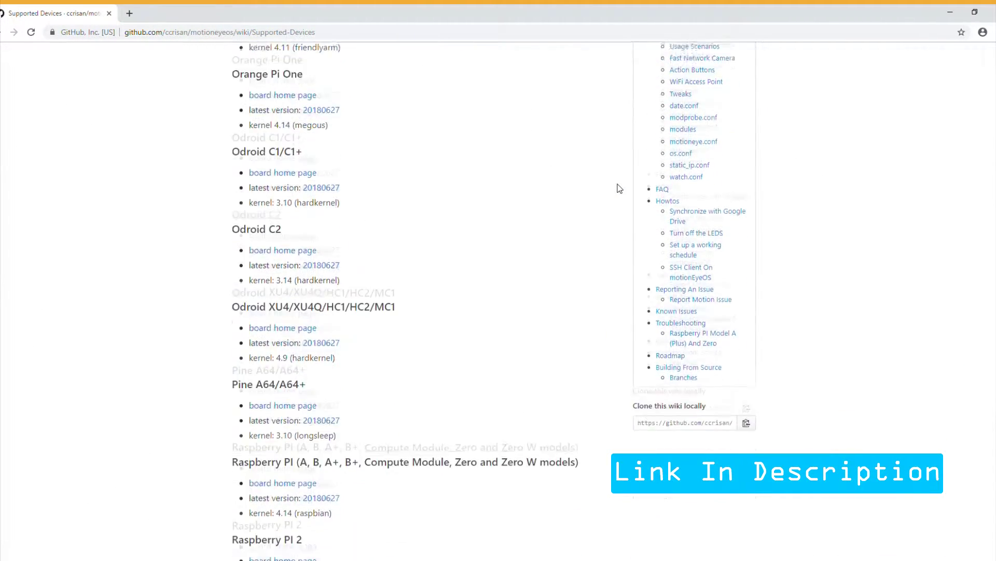
pyautogui.scroll(-2, 619, 190)
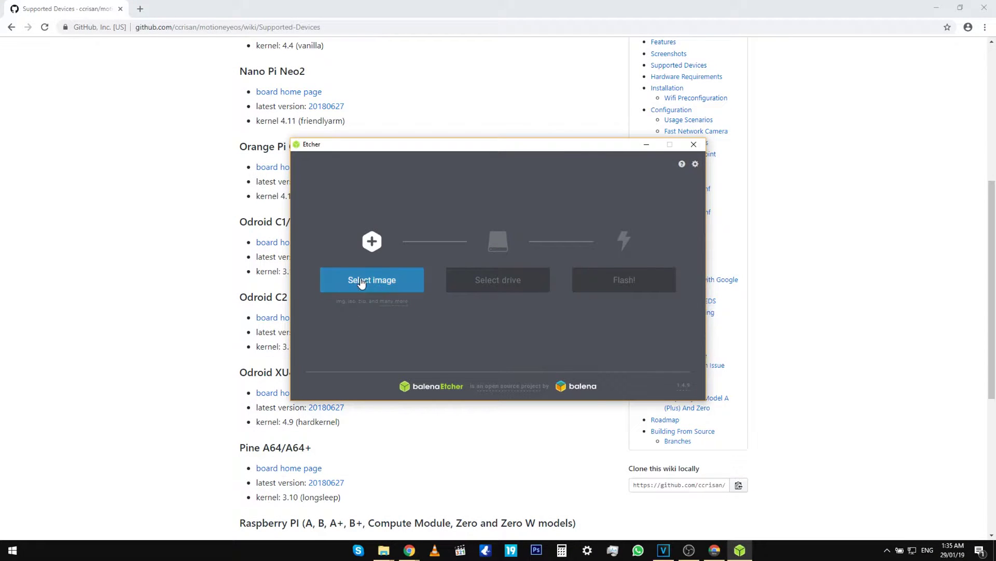
pyautogui.click(362, 282)
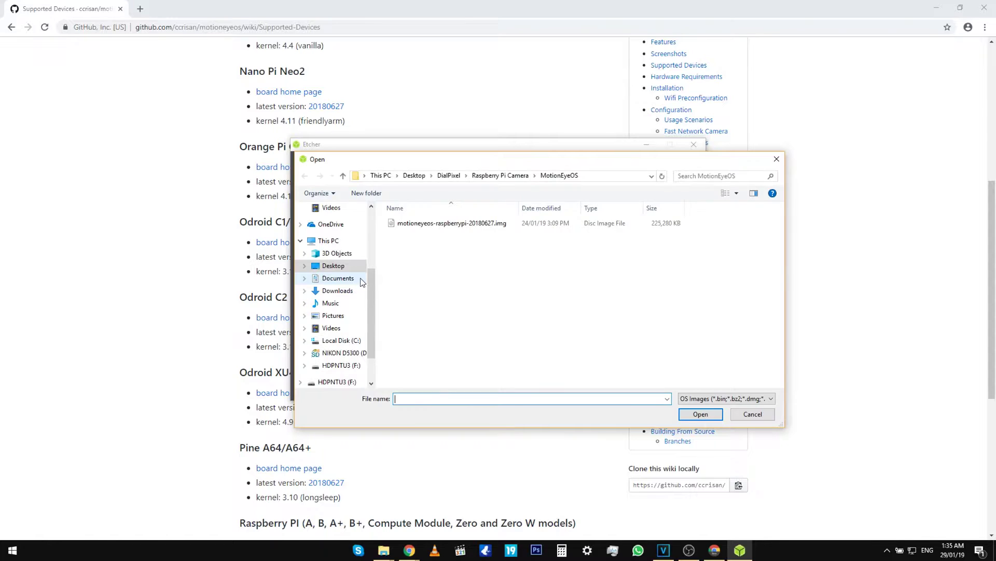
# Flash the motioneyeos Raspberry Pi .img file onto the 2.06 GB SD card with balenaEtcher
pyautogui.click(463, 224)
pyautogui.click(700, 414)
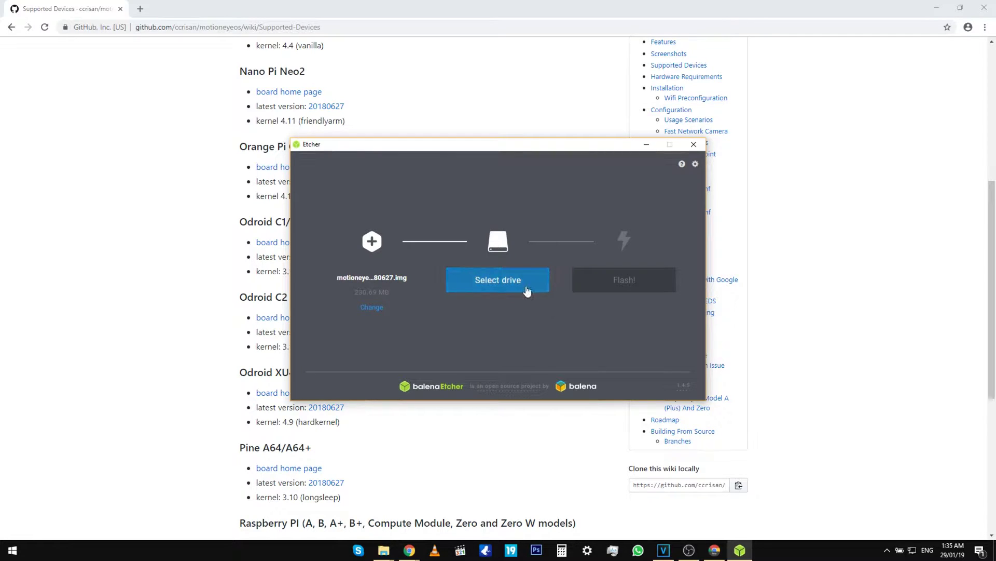
pyautogui.click(526, 290)
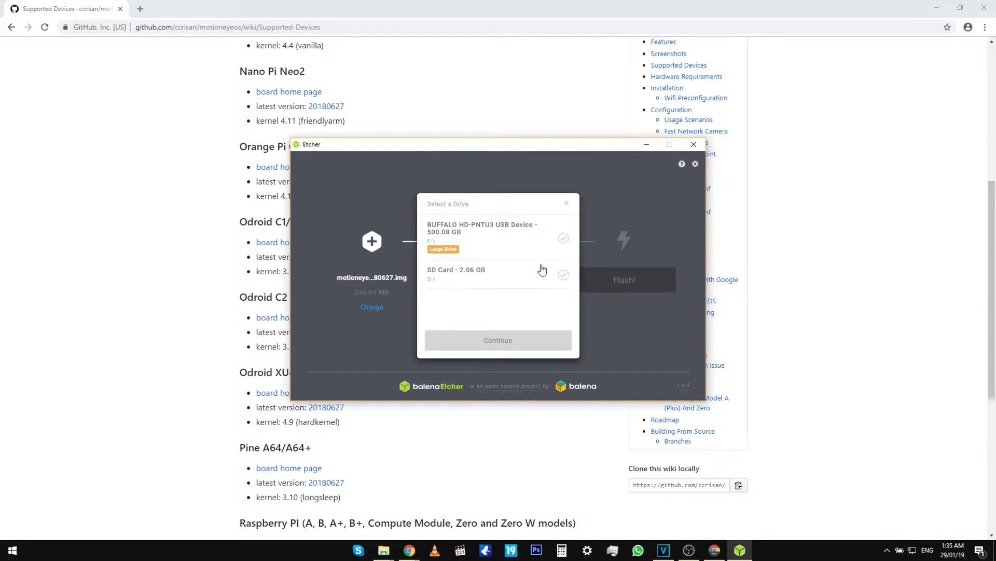
pyautogui.click(564, 283)
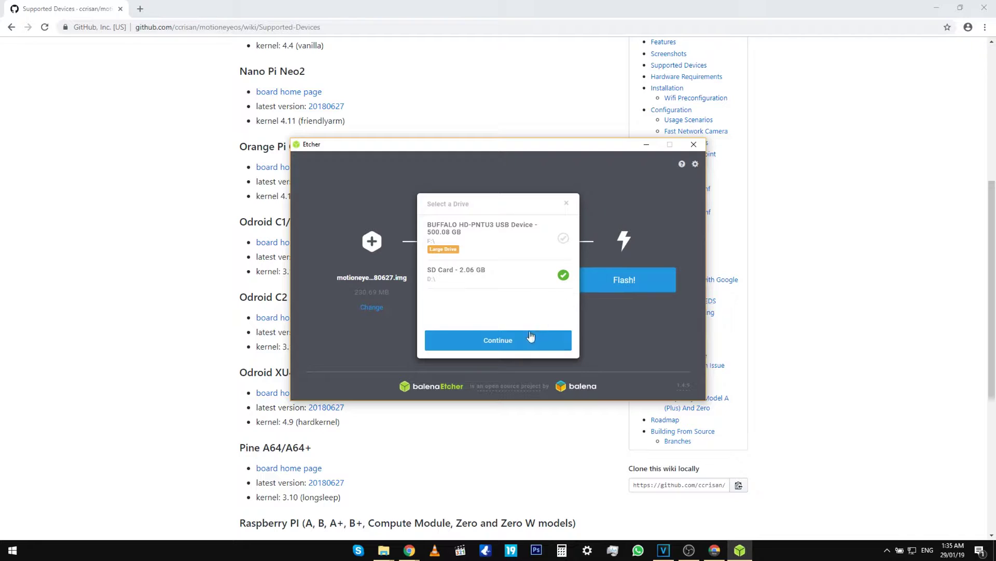
pyautogui.click(505, 345)
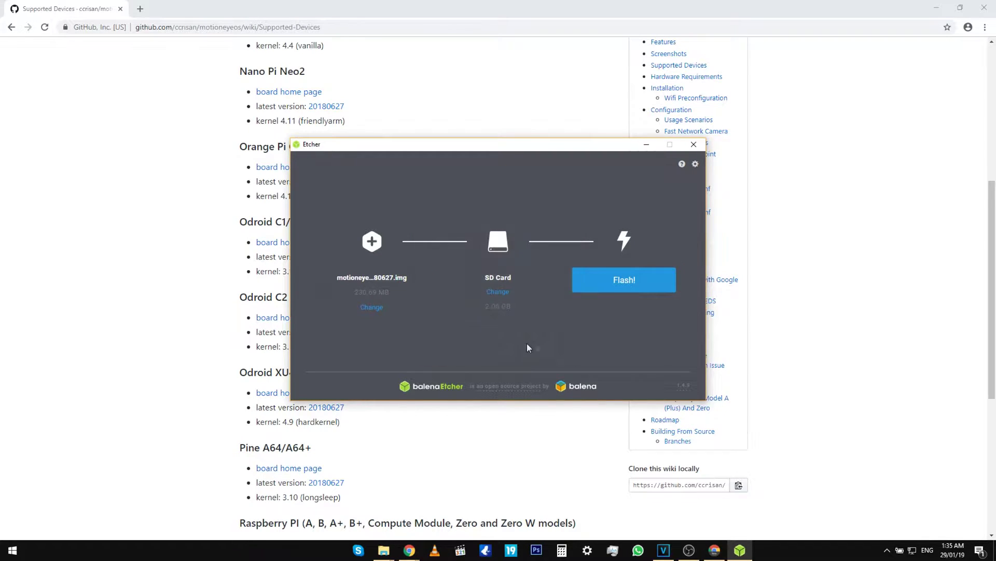
pyautogui.click(645, 287)
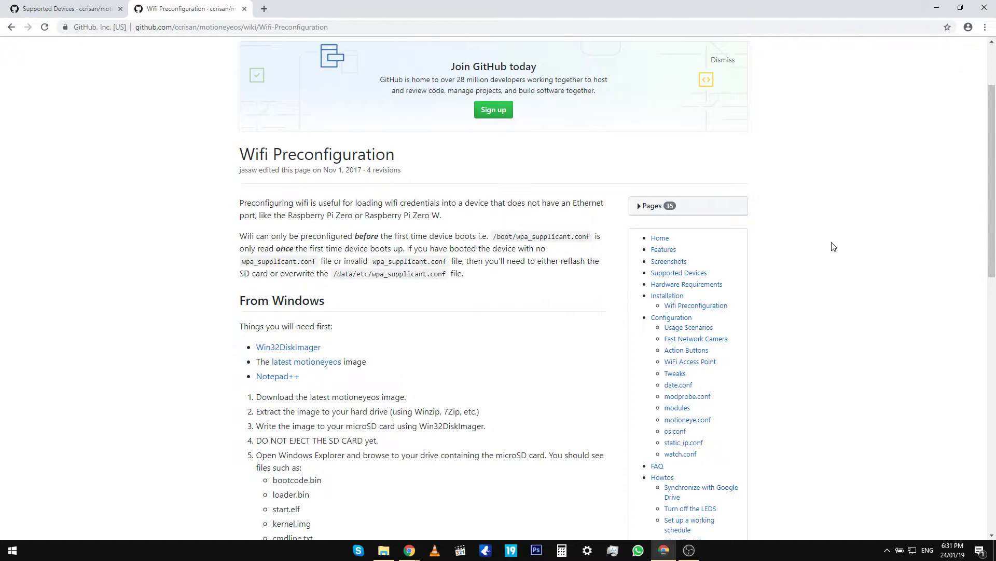
# Scroll the Wifi Preconfiguration wiki down to the From Windows wpa_supplicant.conf instructions
pyautogui.scroll(-5, 834, 246)
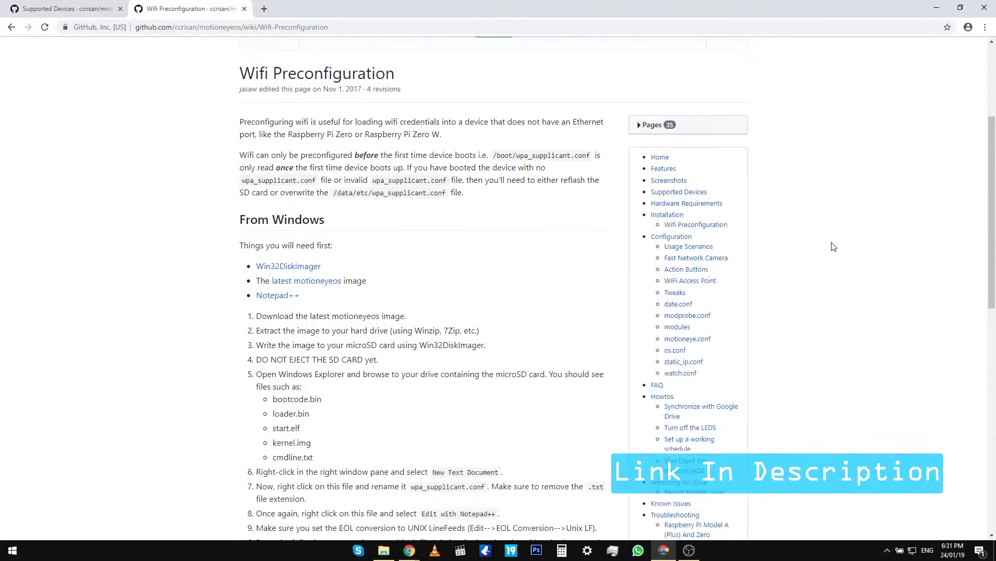
pyautogui.scroll(-3, 834, 246)
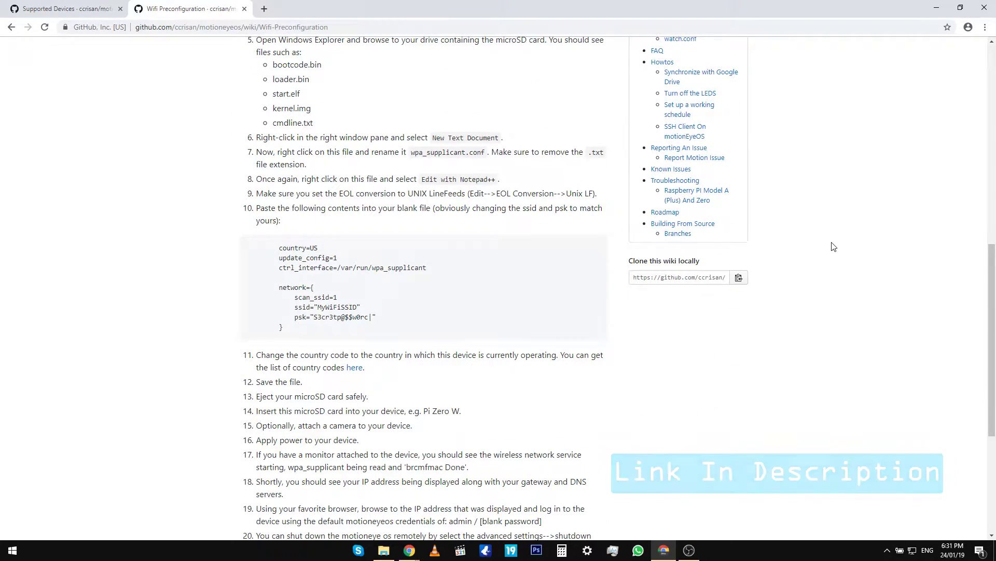
# Create a new text document on SD Card (D:)
pyautogui.click(384, 550)
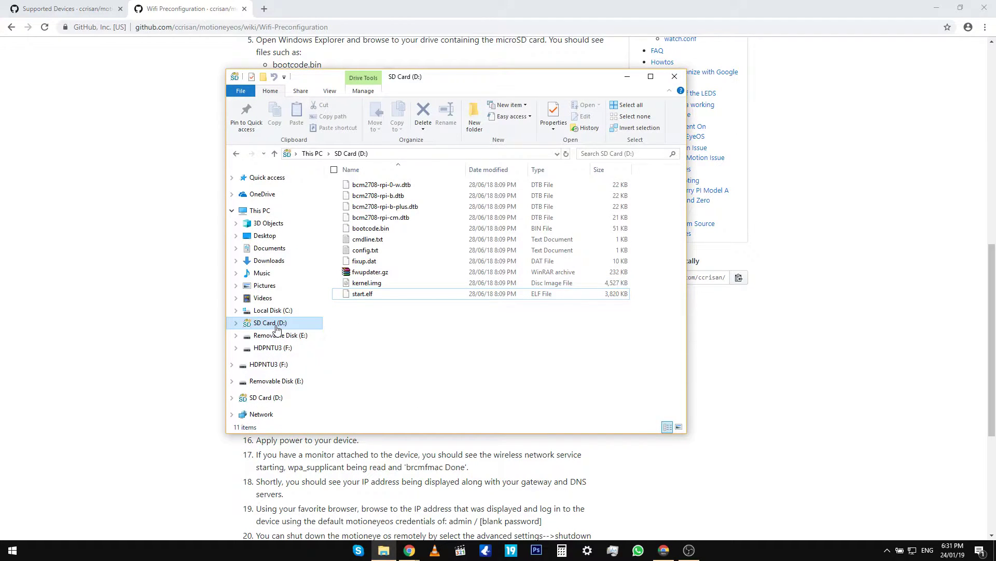
pyautogui.rightClick(406, 326)
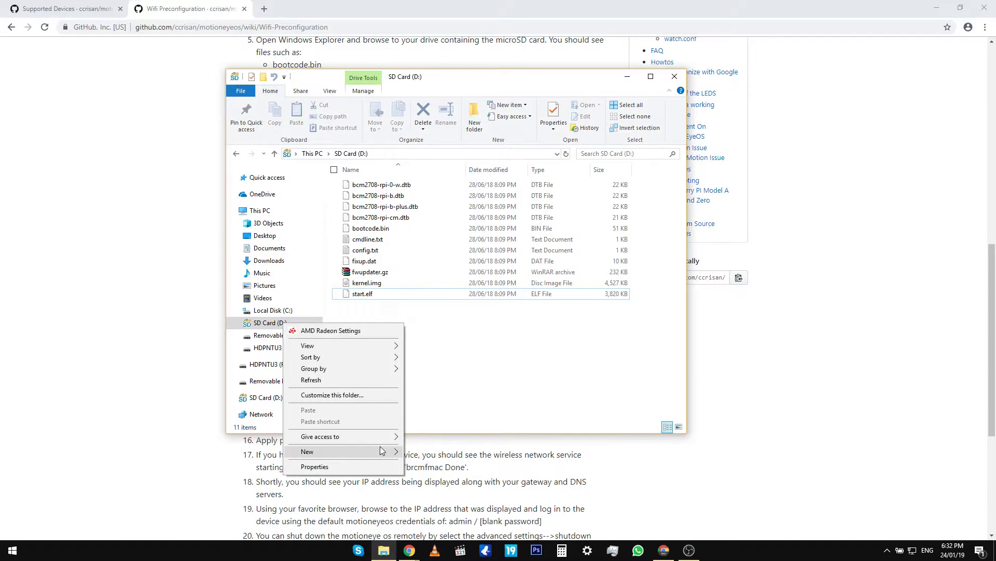
pyautogui.moveTo(380, 450)
pyautogui.click(440, 428)
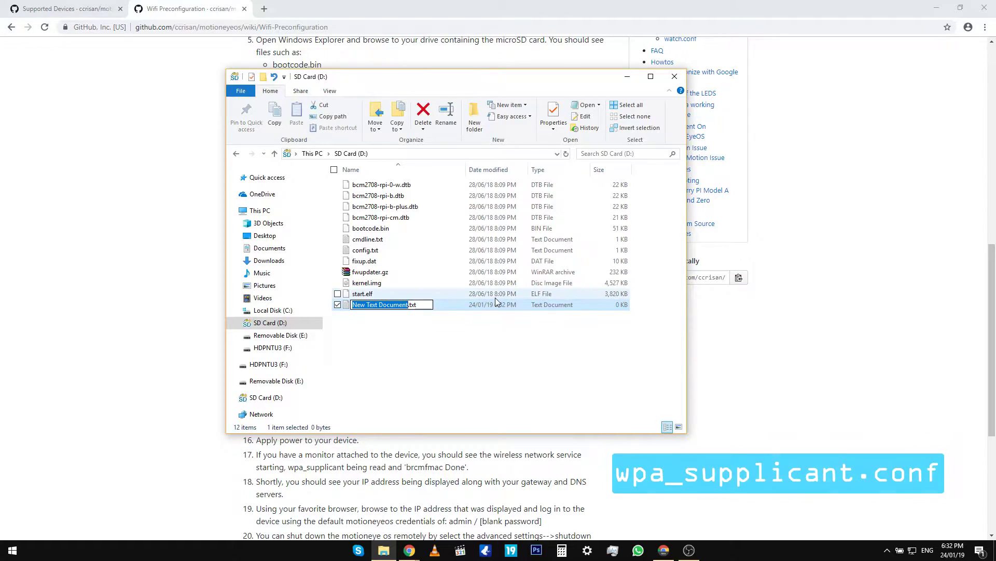
# Rename it to wpa_supplicant.conf, accept the extension change, and open it in Notepad++
pyautogui.hotkey('ctrl', 'a')
pyautogui.press('BackSpace')
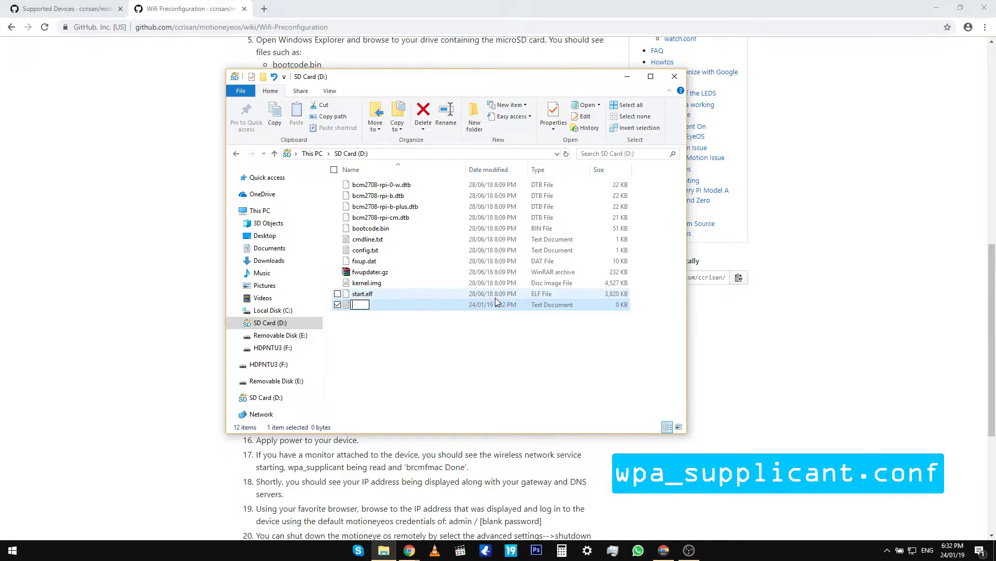
pyautogui.write('wpa_supplicant.conf')
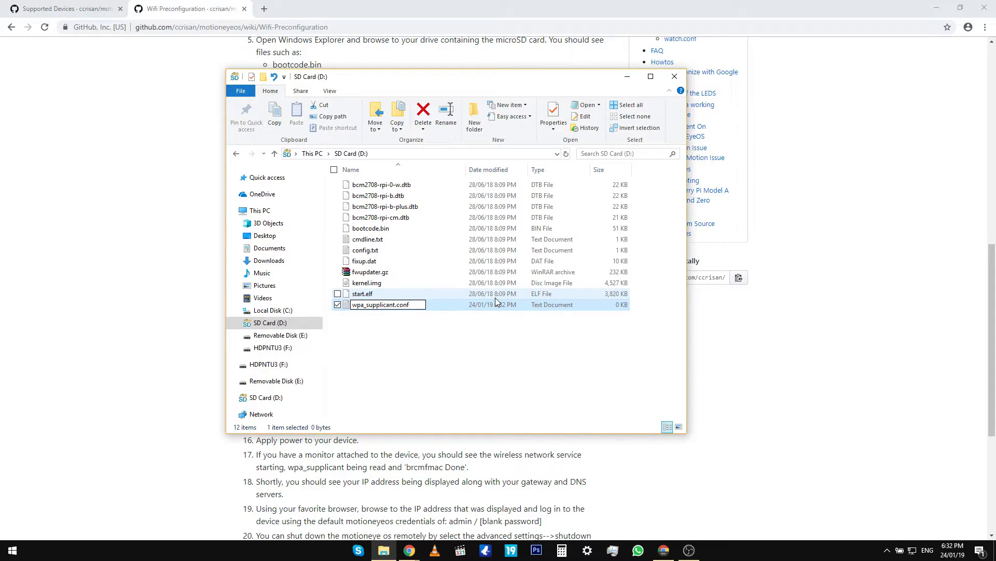
pyautogui.press('Return')
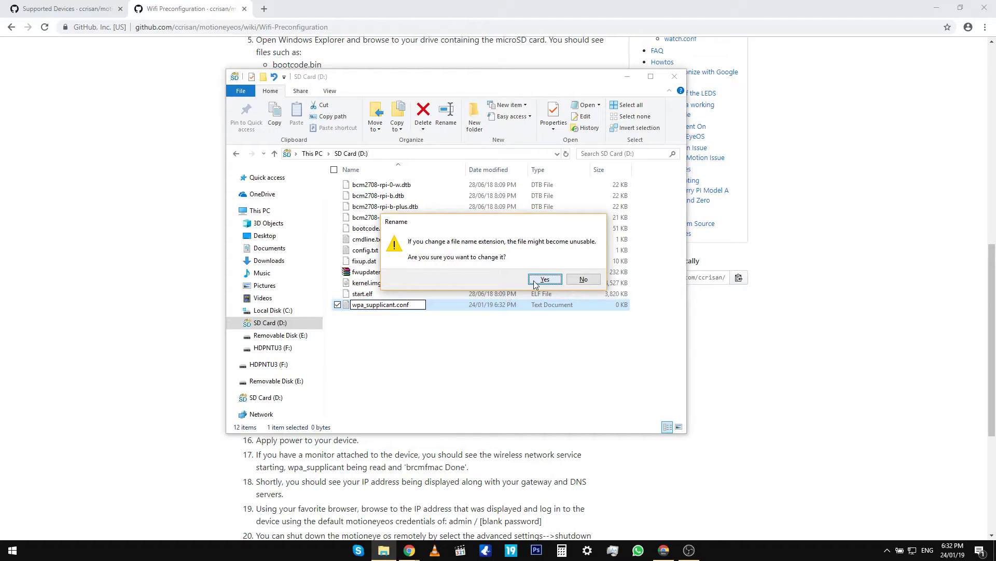
pyautogui.click(545, 279)
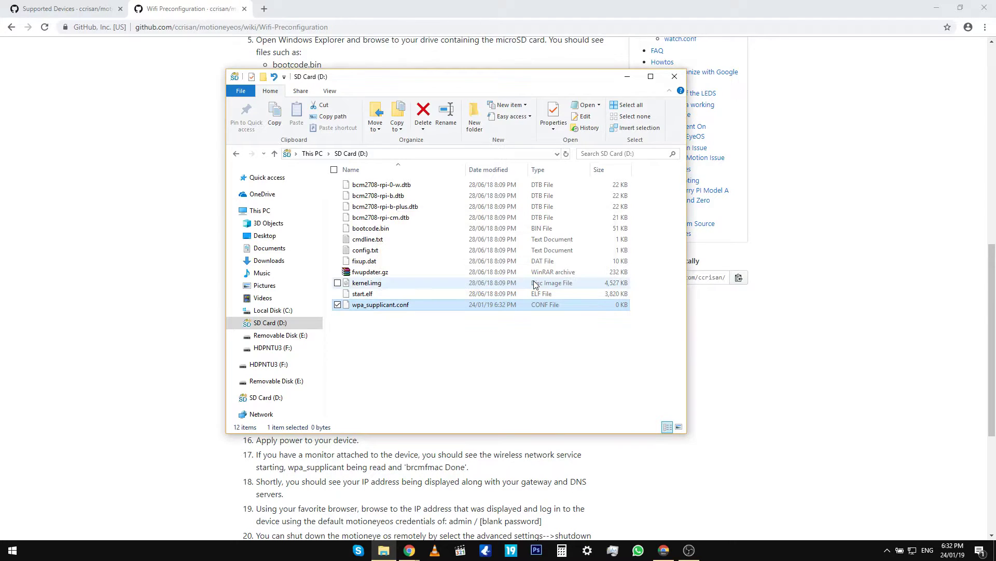
pyautogui.rightClick(438, 305)
pyautogui.click(393, 345)
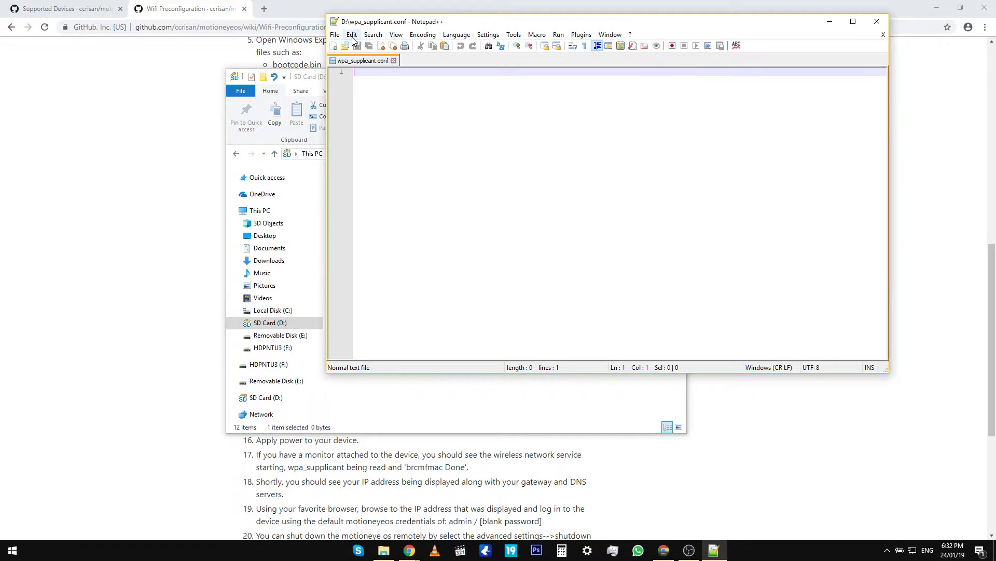
# Convert the file's line endings to Unix (LF)
pyautogui.click(352, 35)
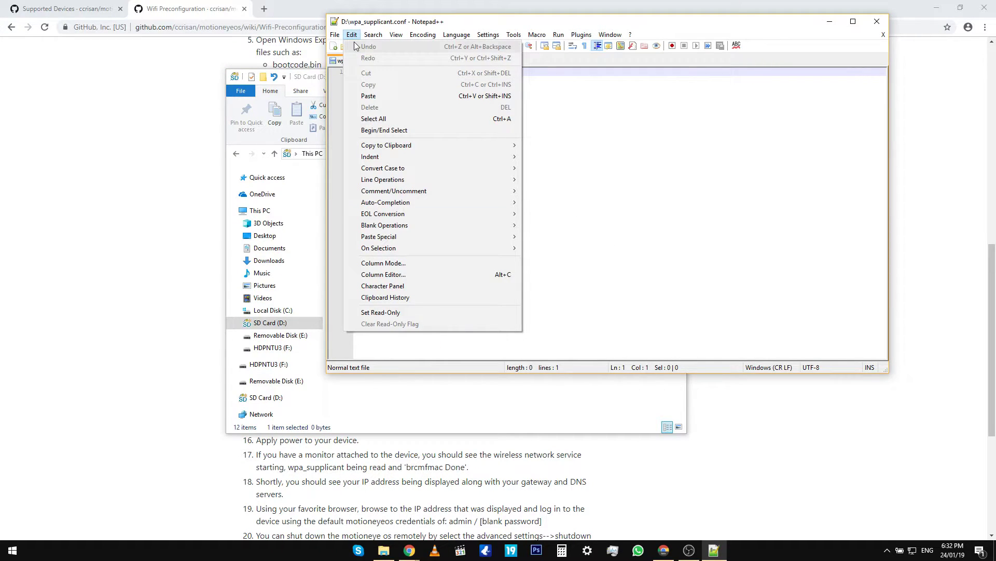
pyautogui.moveTo(390, 216)
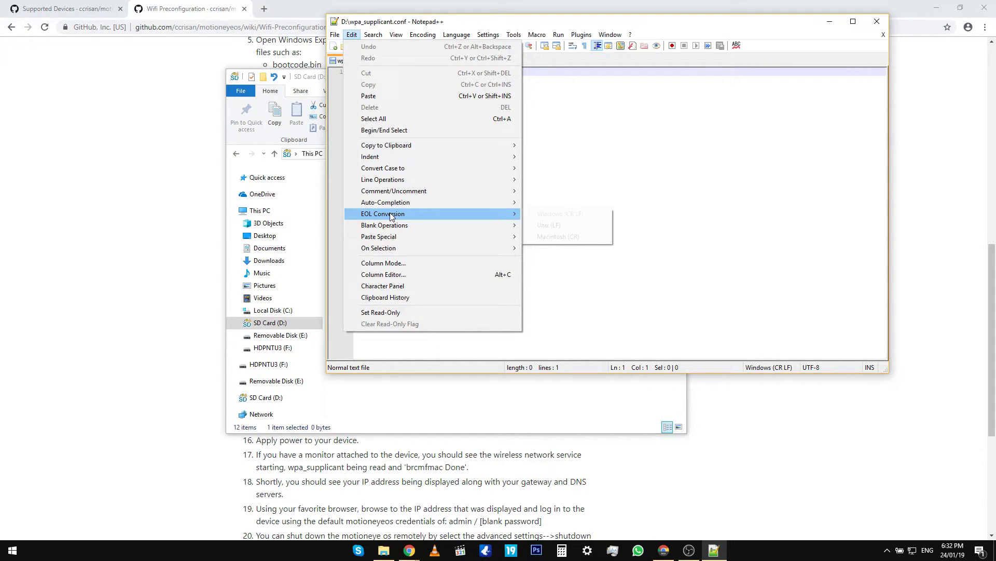
pyautogui.click(549, 226)
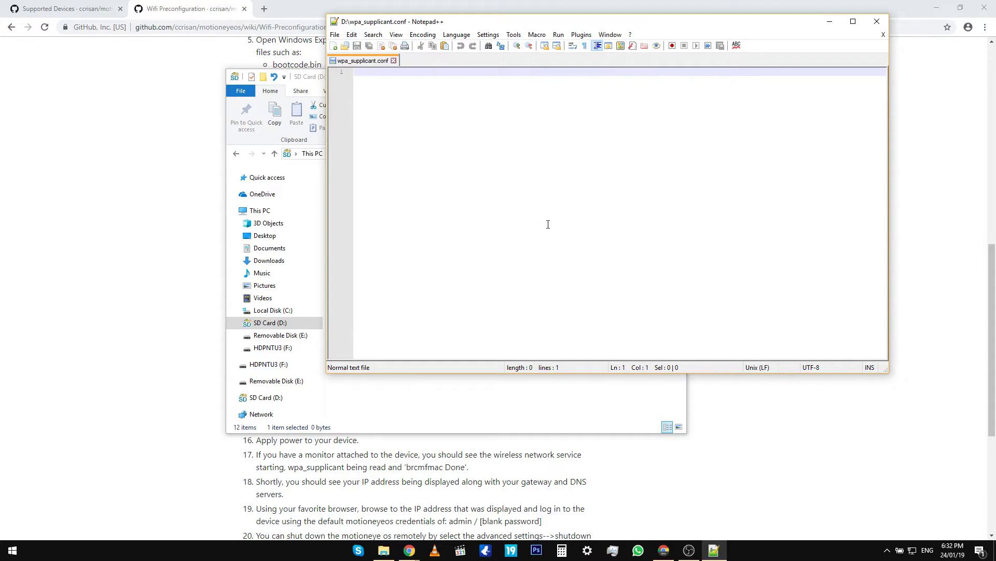
# Bring in the wiki's example wpa_supplicant configuration and change the country code from US to MU
pyautogui.click(202, 278)
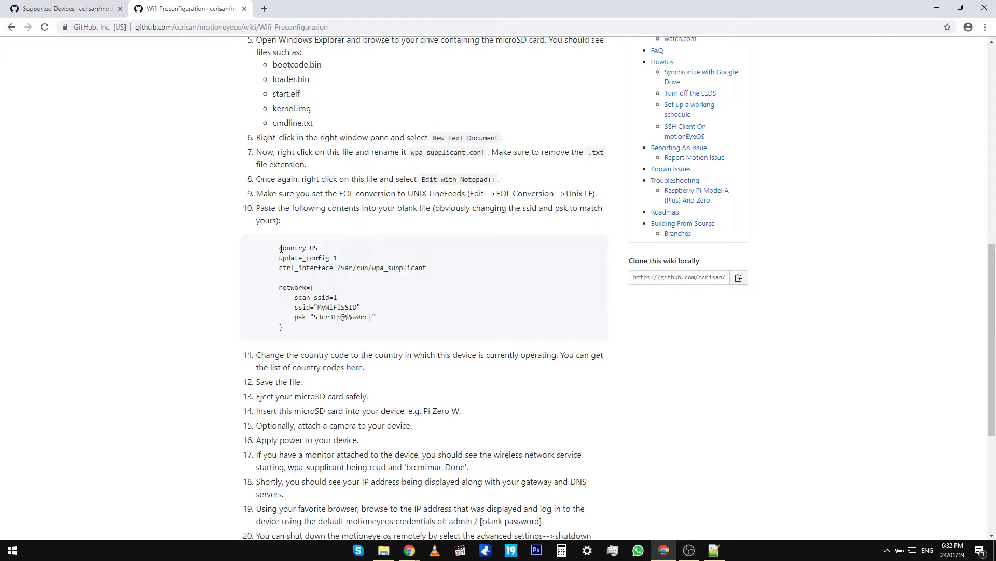
pyautogui.moveTo(280, 249); pyautogui.dragTo(319, 294)
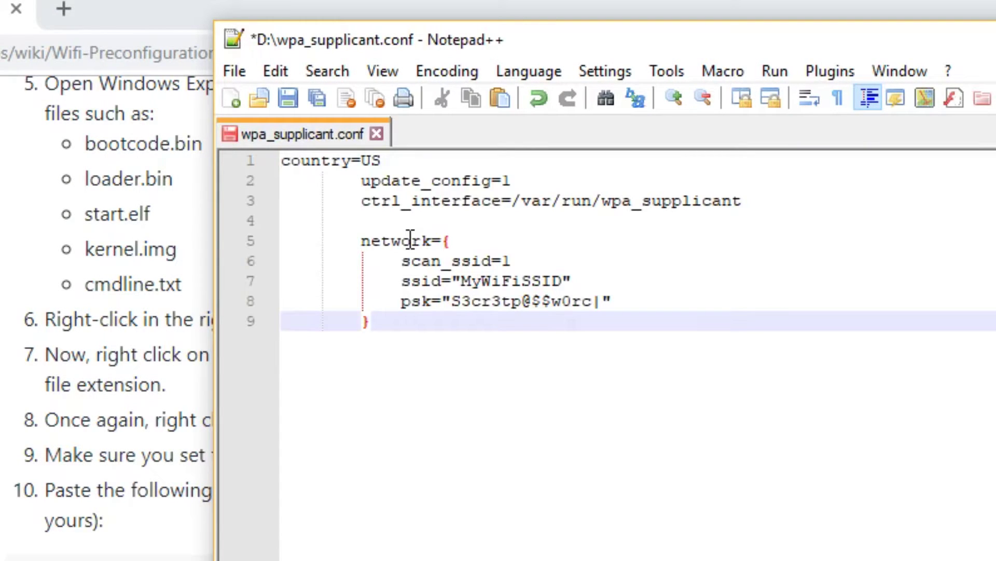
pyautogui.click(383, 160)
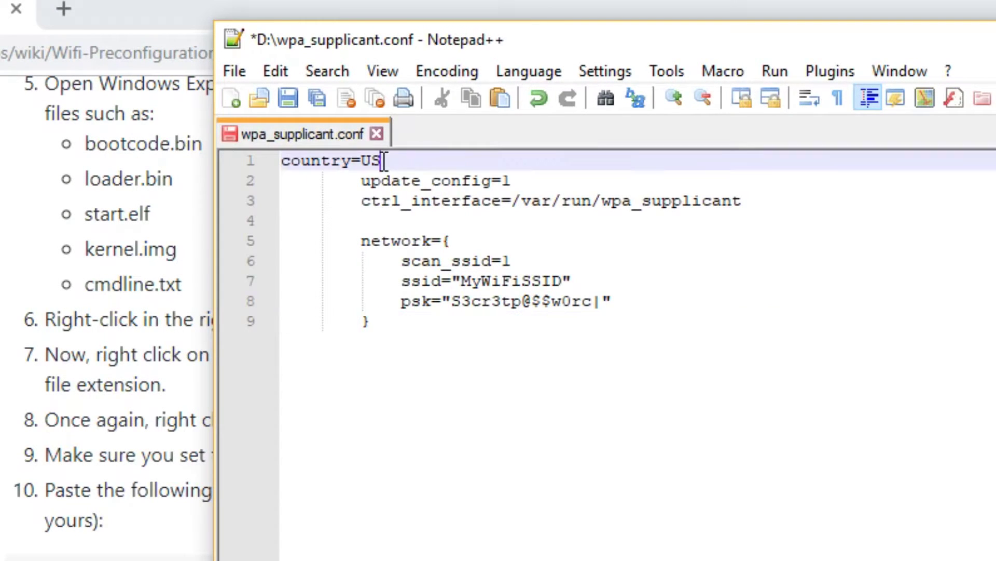
pyautogui.press('BackSpace')
pyautogui.press('BackSpace')
pyautogui.write('M')
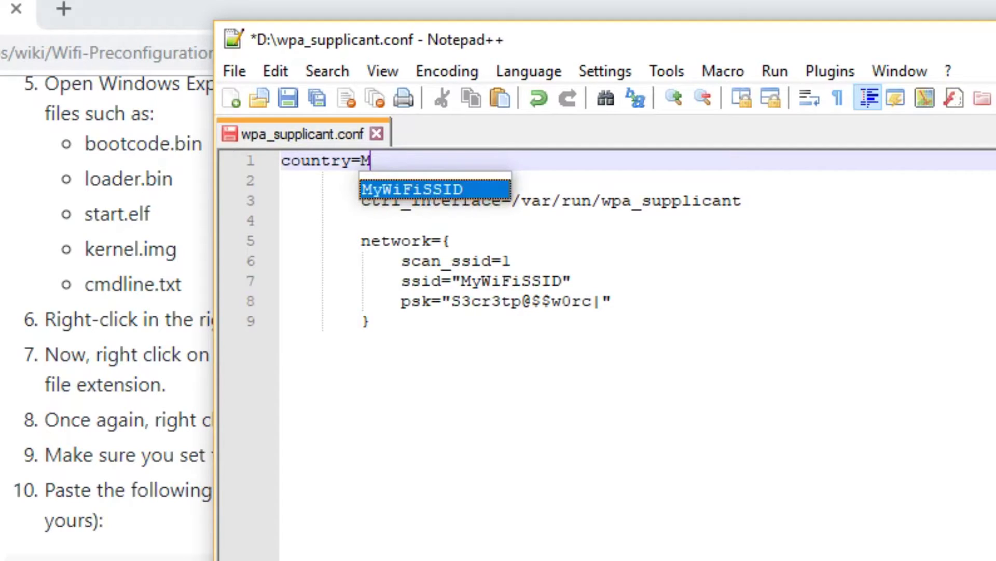
pyautogui.write('U')
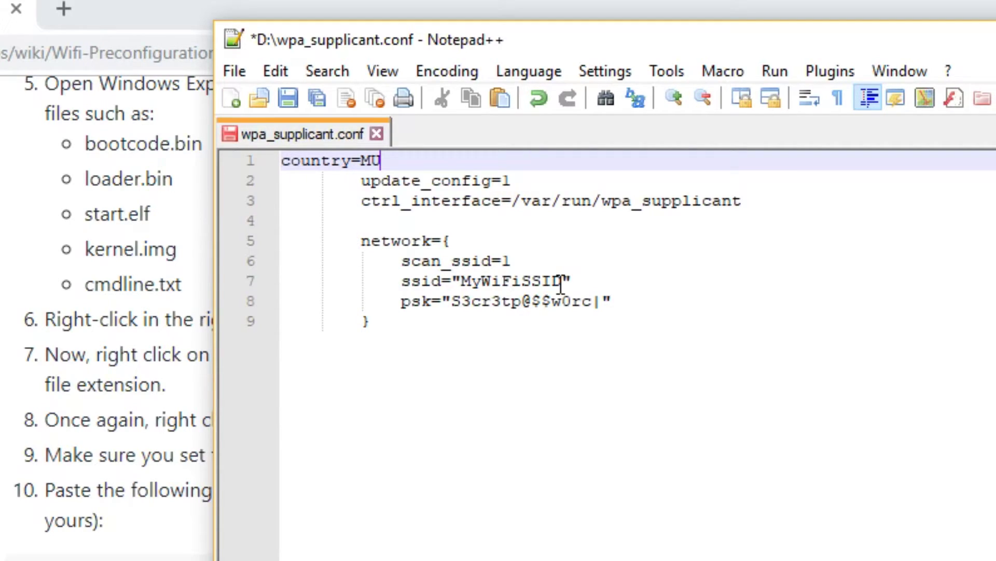
# Set ssid to Telecomxxxx, replace the sample psk with the Wi-Fi password, then save and close
pyautogui.click(561, 283)
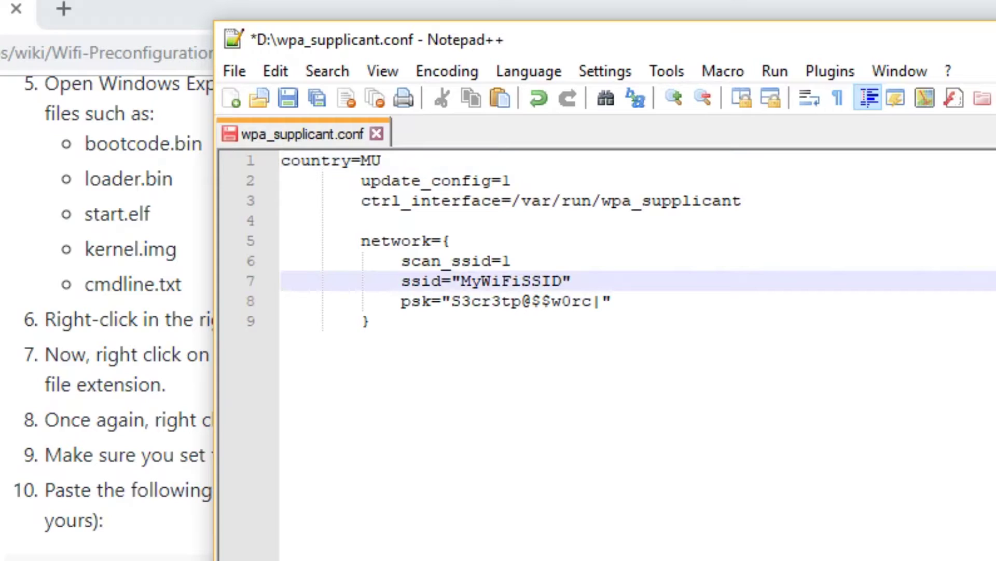
pyautogui.hotkey('ctrl', 'BackSpace')
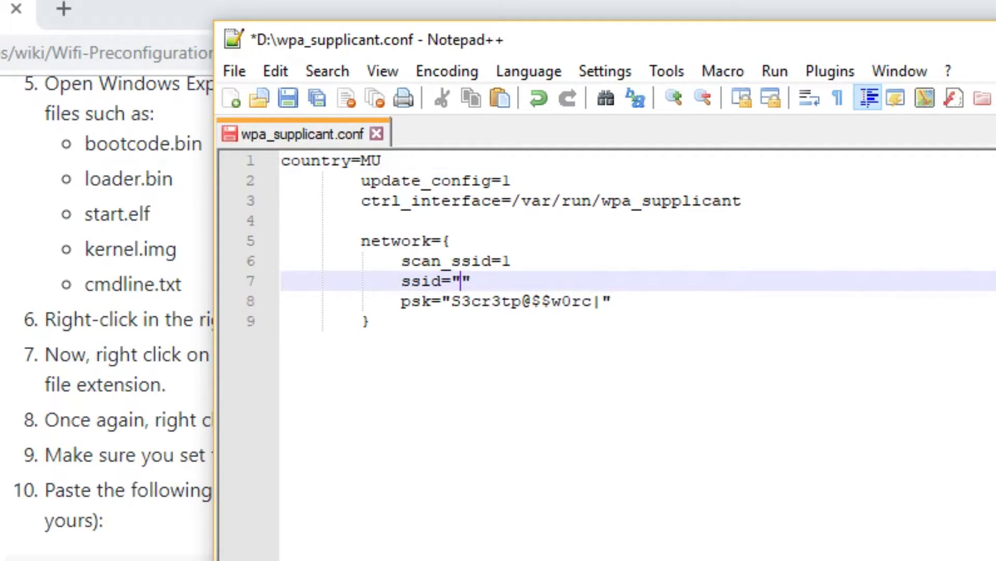
pyautogui.write('Telecom')
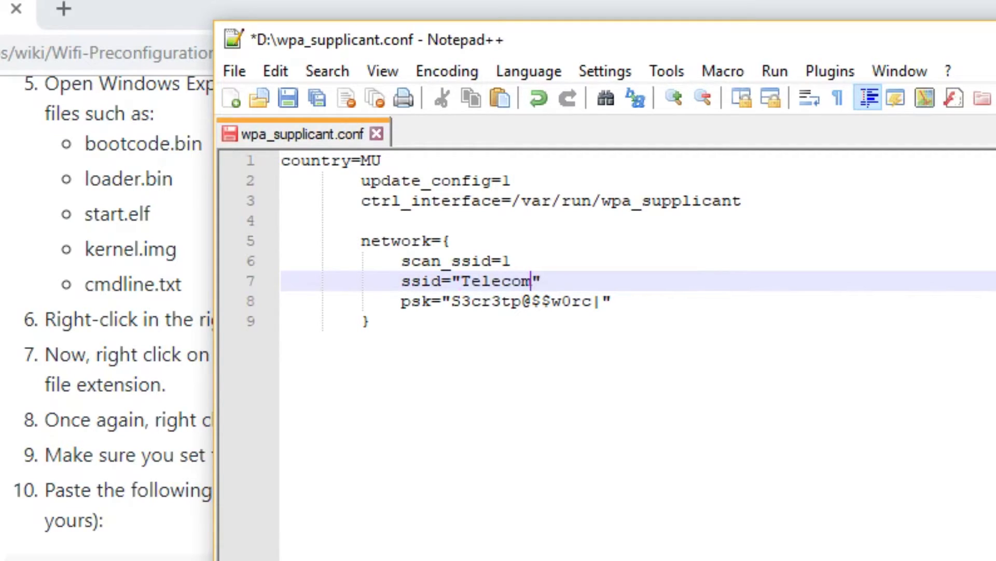
pyautogui.write('xxxx')
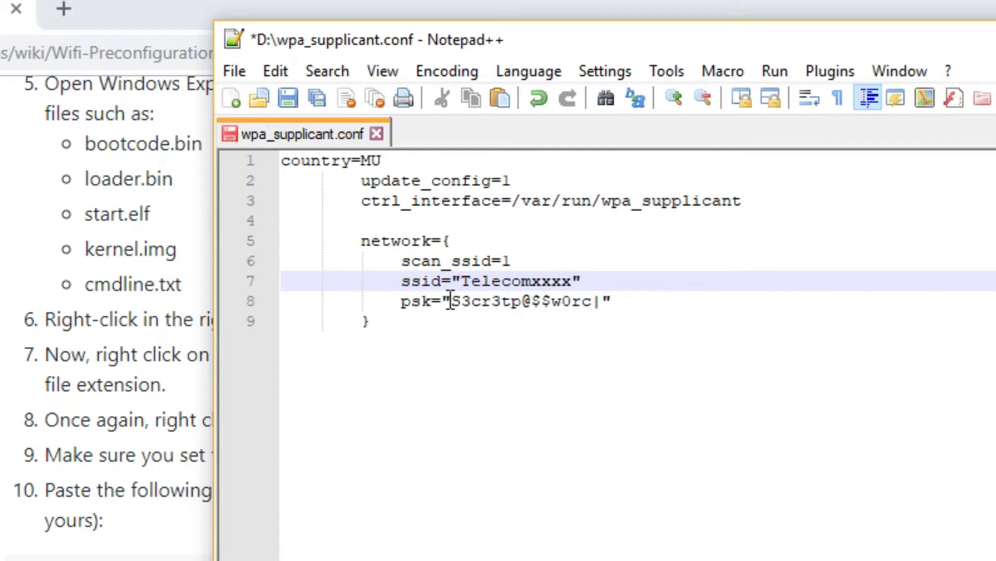
pyautogui.click(454, 301)
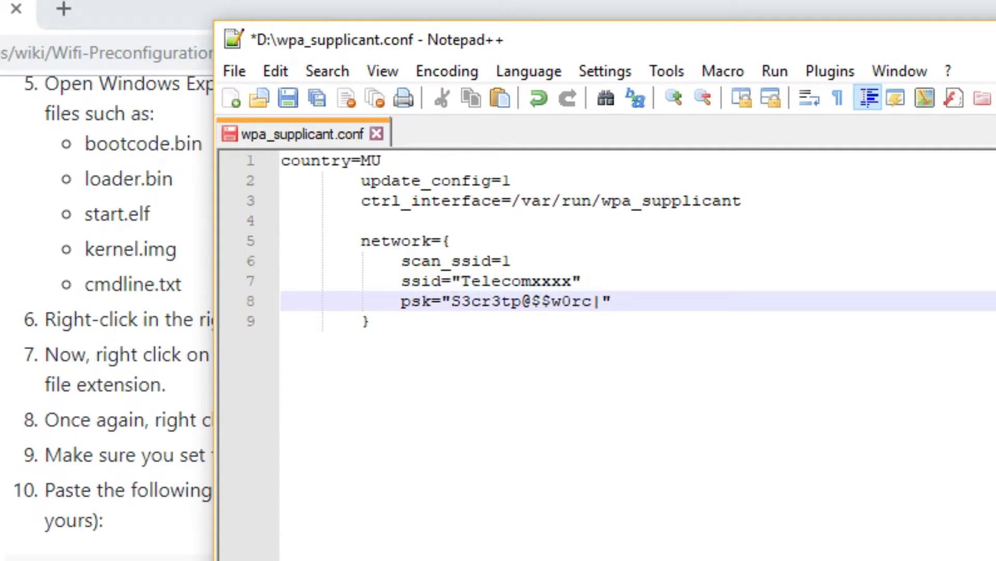
pyautogui.moveTo(451, 301); pyautogui.dragTo(601, 303)
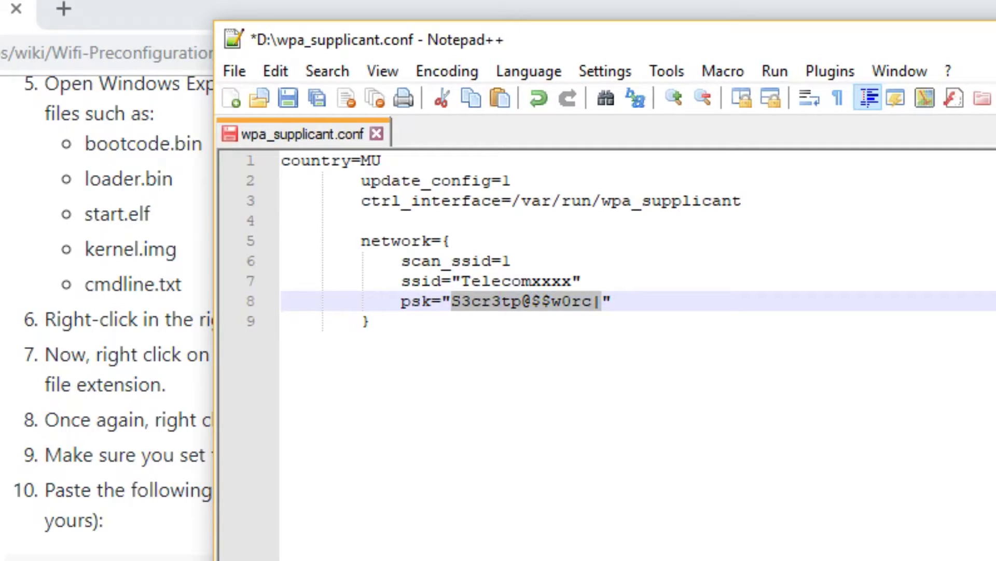
pyautogui.write('mypass')
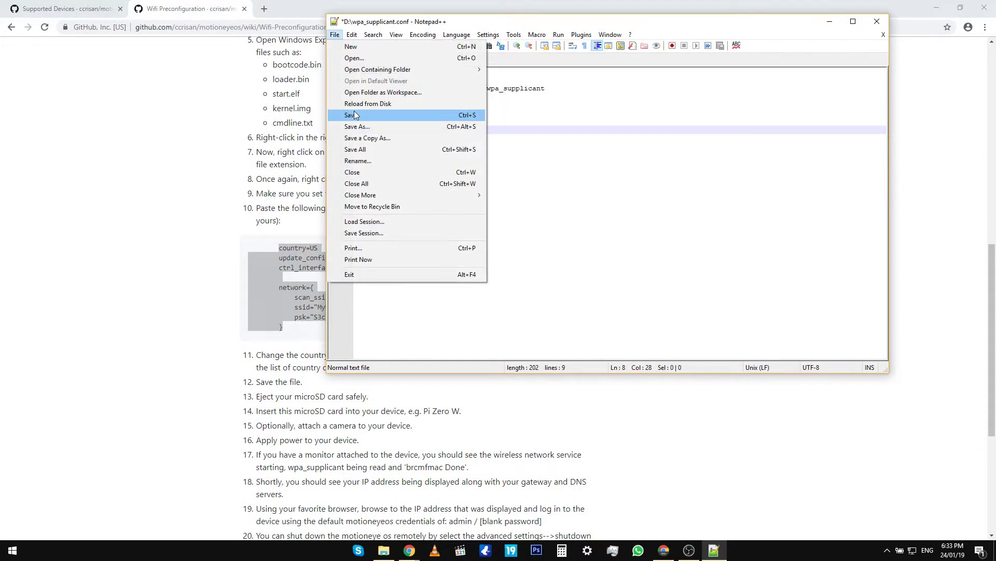
pyautogui.click(354, 112)
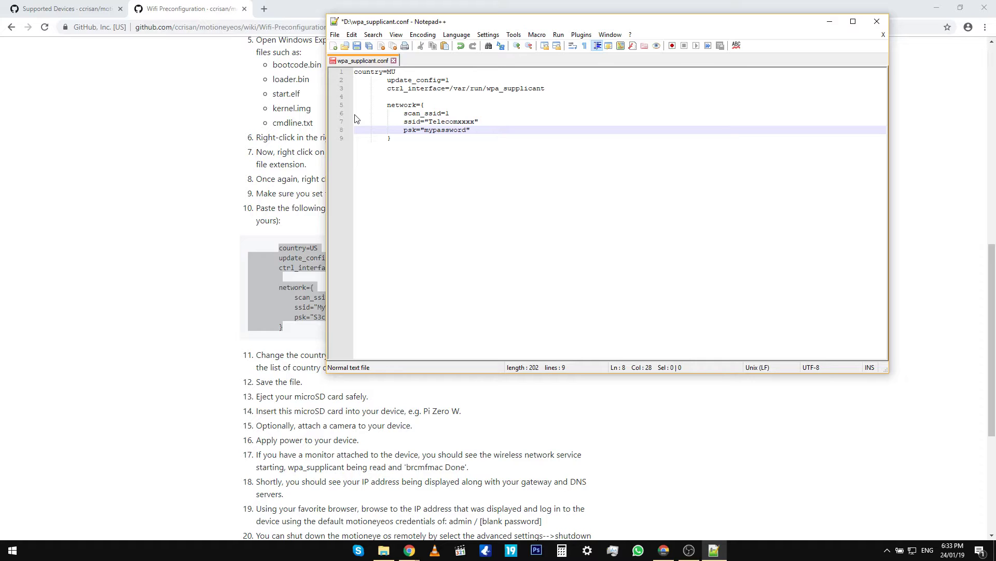
pyautogui.click(876, 23)
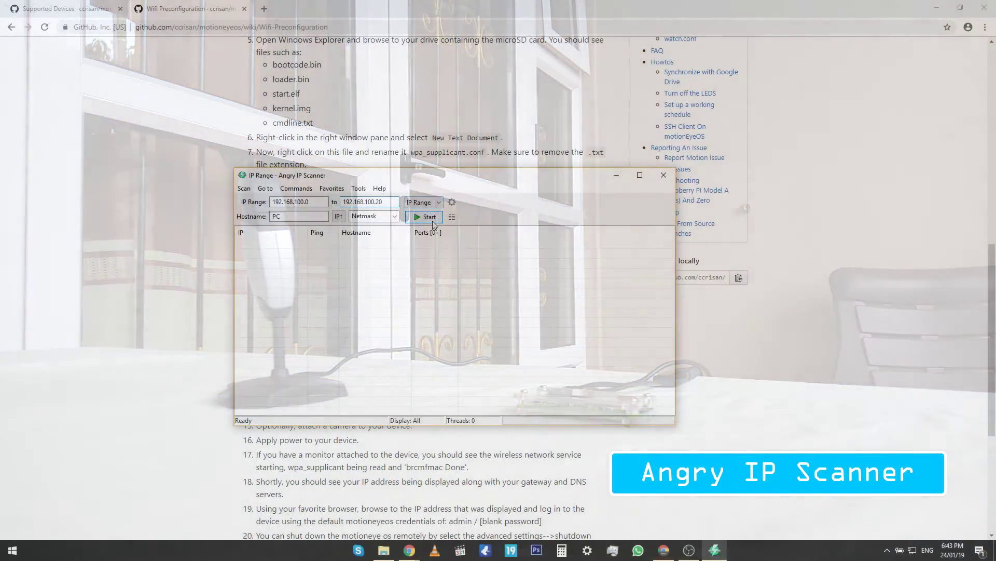
# Scan 192.168.100.0–192.168.100.20 and copy the IP of device MEYE-9F05B1C0, 192.168.100.4
pyautogui.click(424, 216)
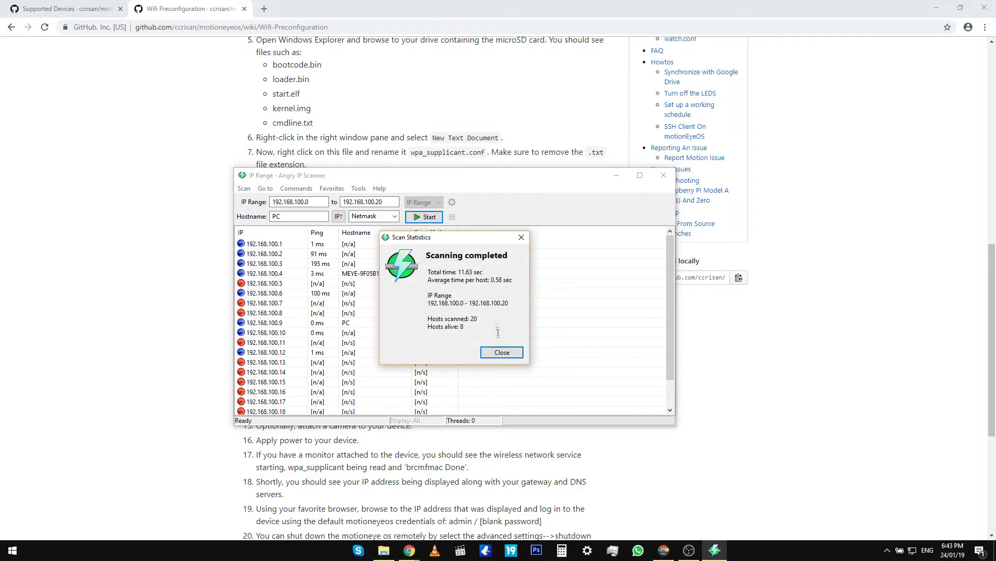
pyautogui.click(502, 352)
pyautogui.click(365, 275)
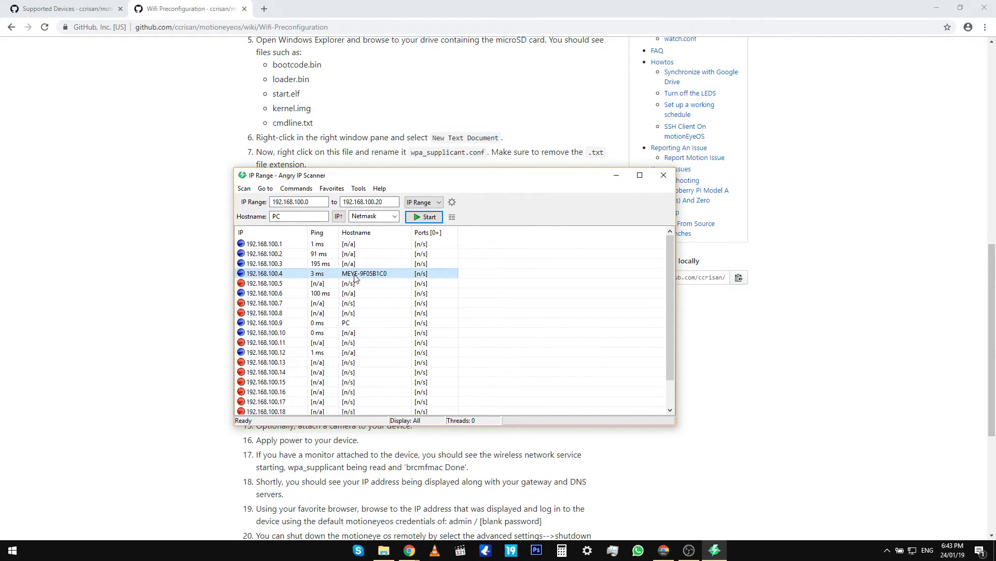
pyautogui.rightClick(269, 278)
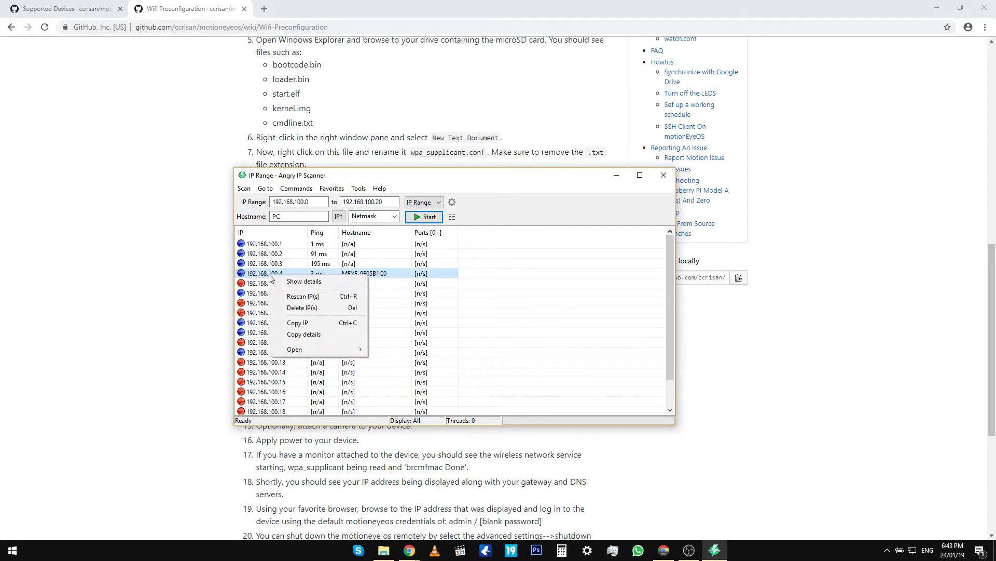
pyautogui.click(297, 324)
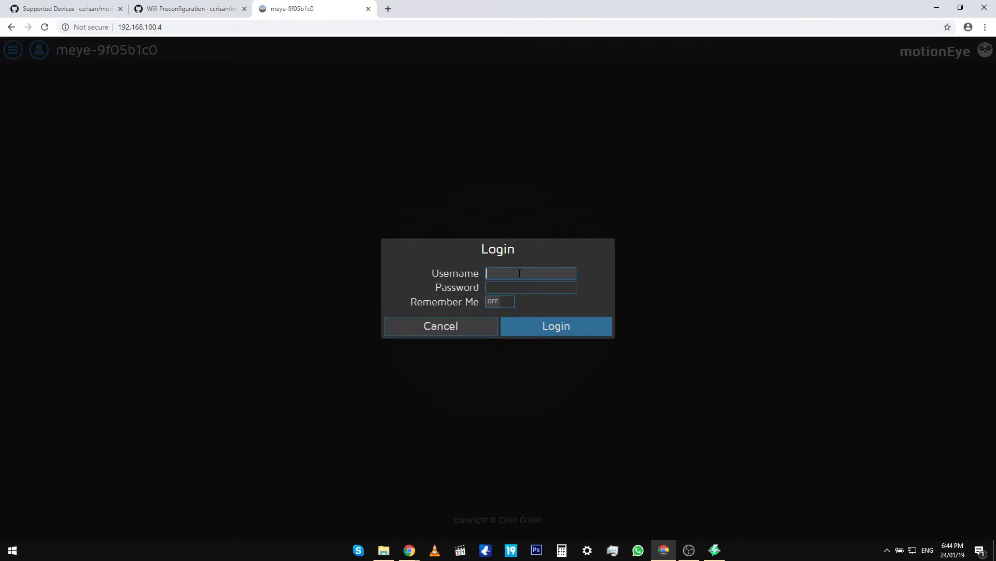
# Log into motionEye at 192.168.100.4 as admin with an empty password
pyautogui.write('admin')
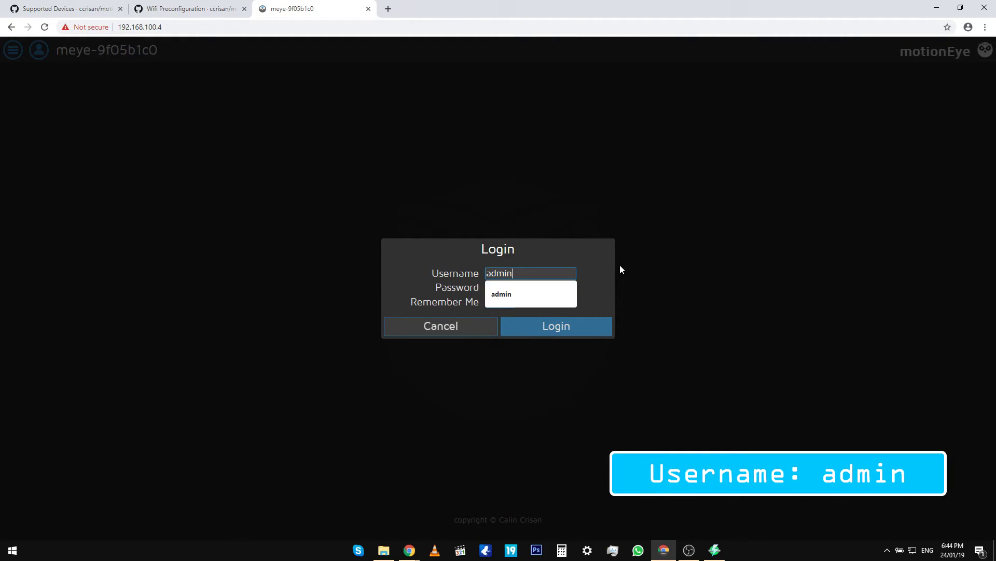
pyautogui.press('Escape')
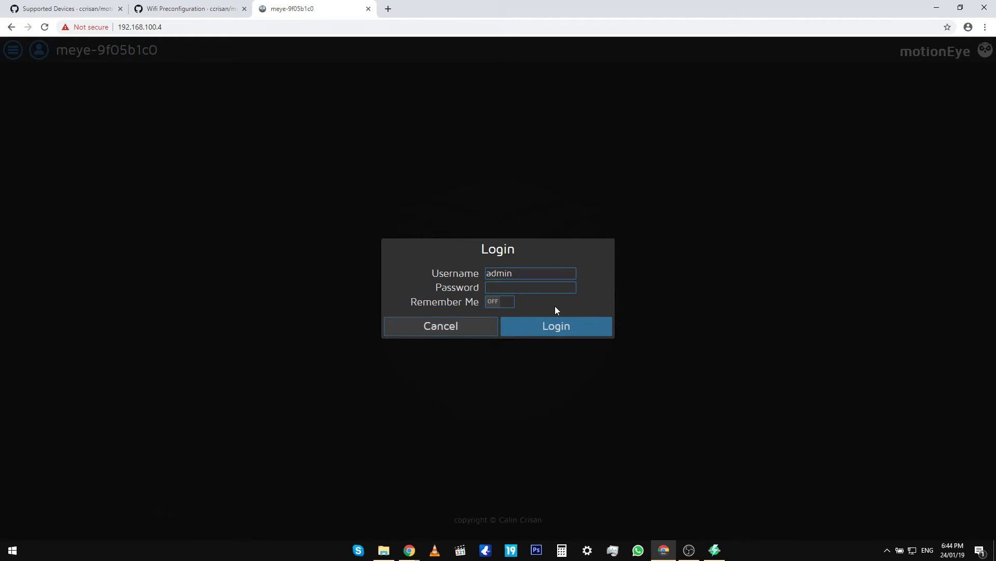
pyautogui.click(567, 331)
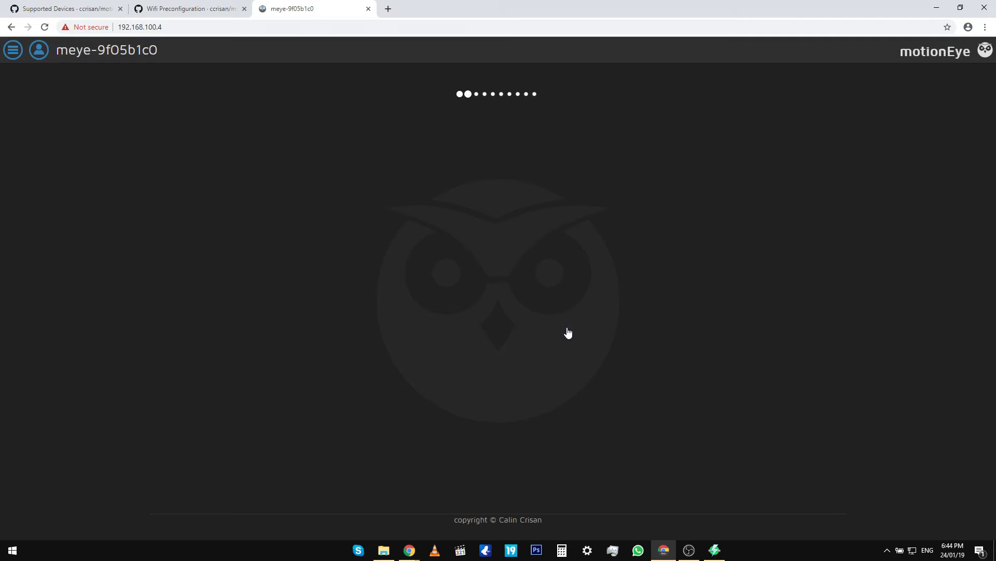